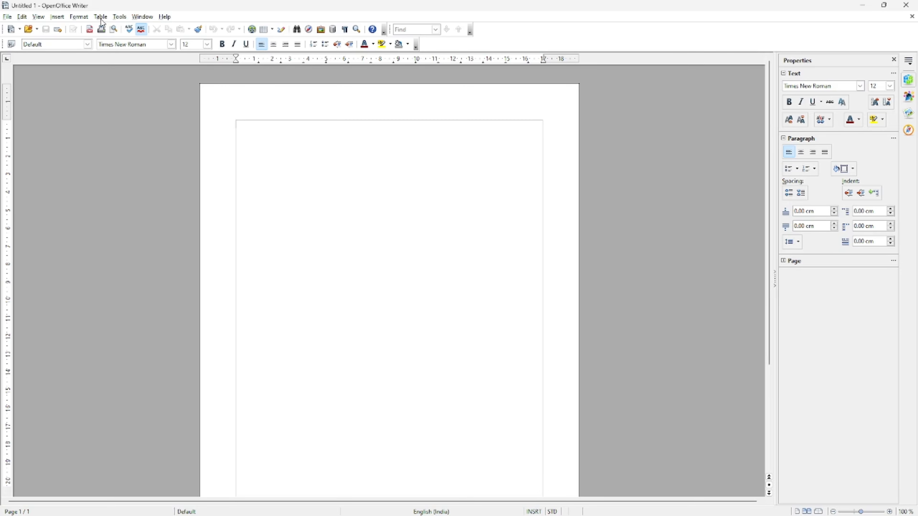
# Turn on the header in the Default page style
pyautogui.click(76, 19)
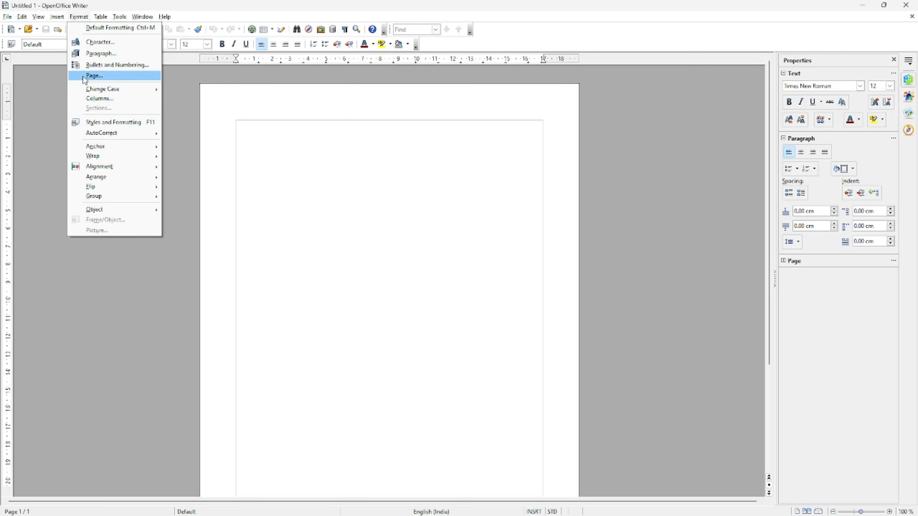
pyautogui.click(113, 78)
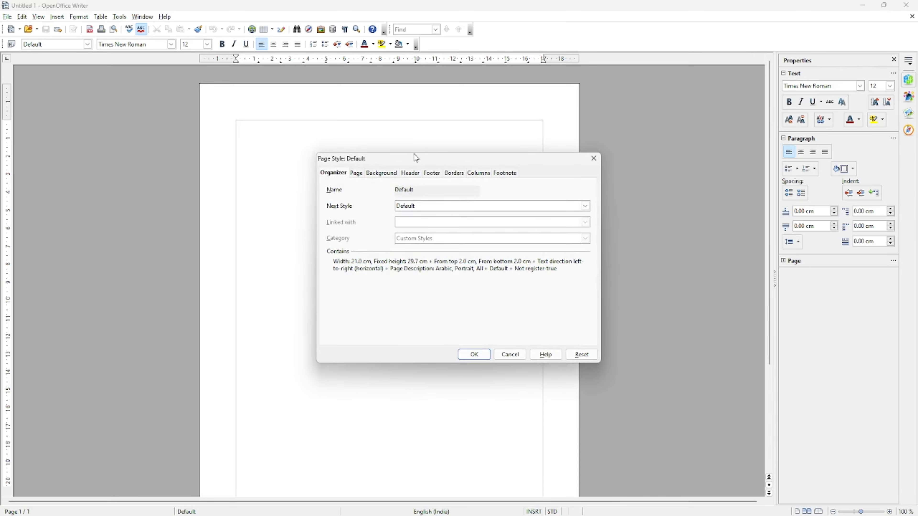
pyautogui.moveTo(416, 157); pyautogui.dragTo(353, 143)
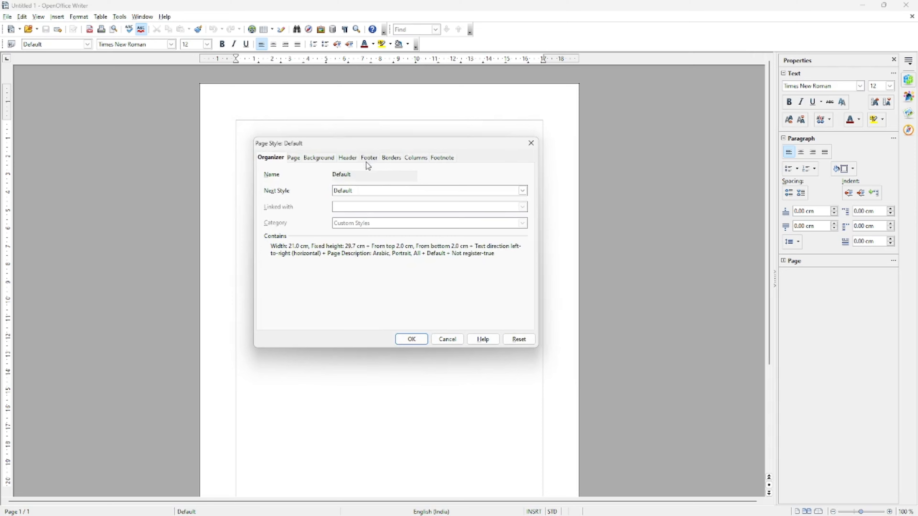
pyautogui.click(347, 159)
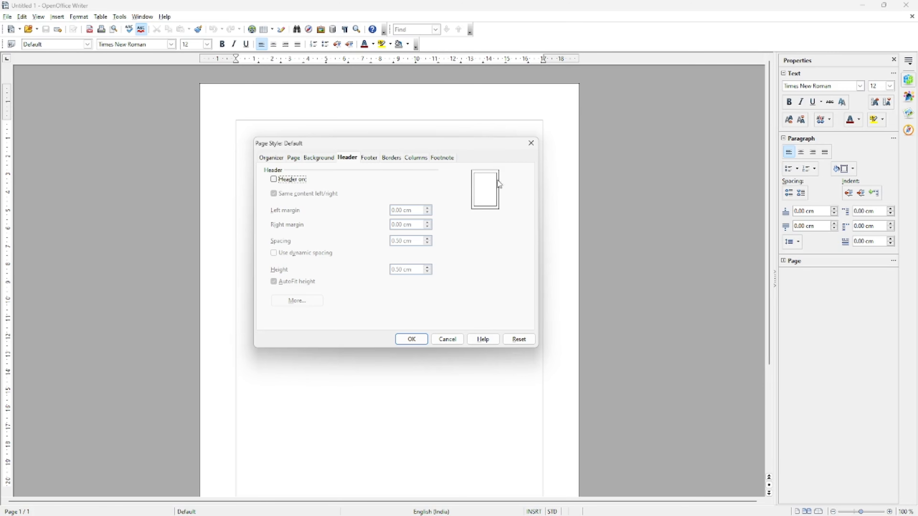
pyautogui.click(277, 182)
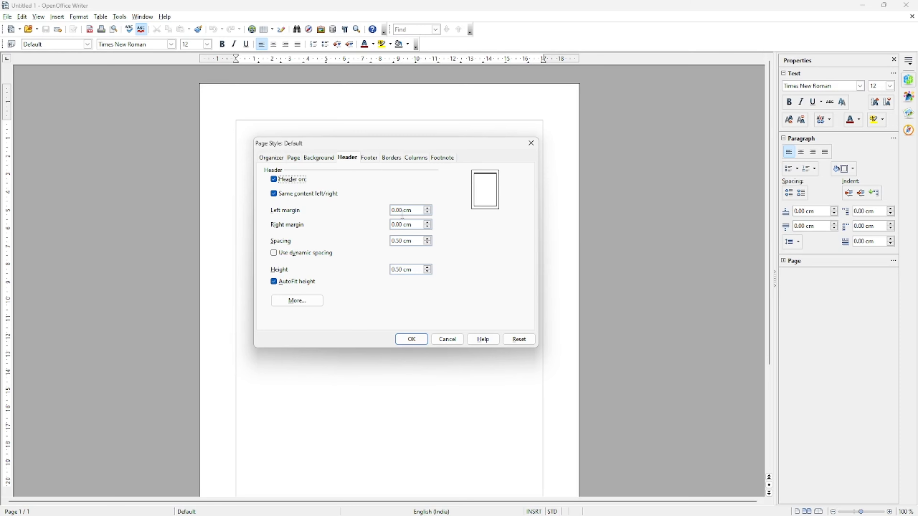
pyautogui.moveTo(394, 210); pyautogui.dragTo(388, 212)
pyautogui.write('1')
pyautogui.press('BackSpace')
pyautogui.write('8')
pyautogui.press('BackSpace')
pyautogui.write('0')
pyautogui.moveTo(396, 225); pyautogui.dragTo(388, 227)
pyautogui.write('4')
pyautogui.press('BackSpace')
pyautogui.write('0')
pyautogui.click(394, 270)
pyautogui.moveTo(393, 270); pyautogui.dragTo(395, 269)
pyautogui.write('1')
pyautogui.press('BackSpace')
# Apply the header settings to the page and zoom the document out to 75%
pyautogui.click(421, 344)
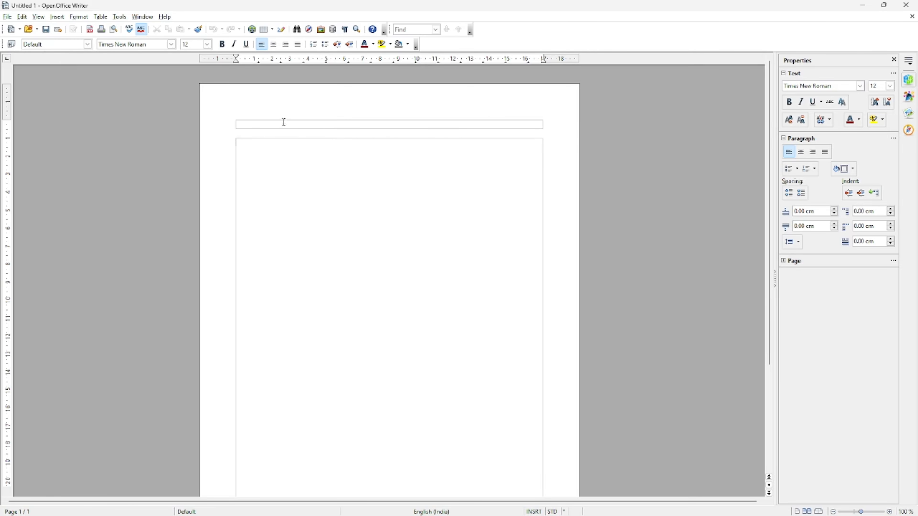
pyautogui.click(317, 122)
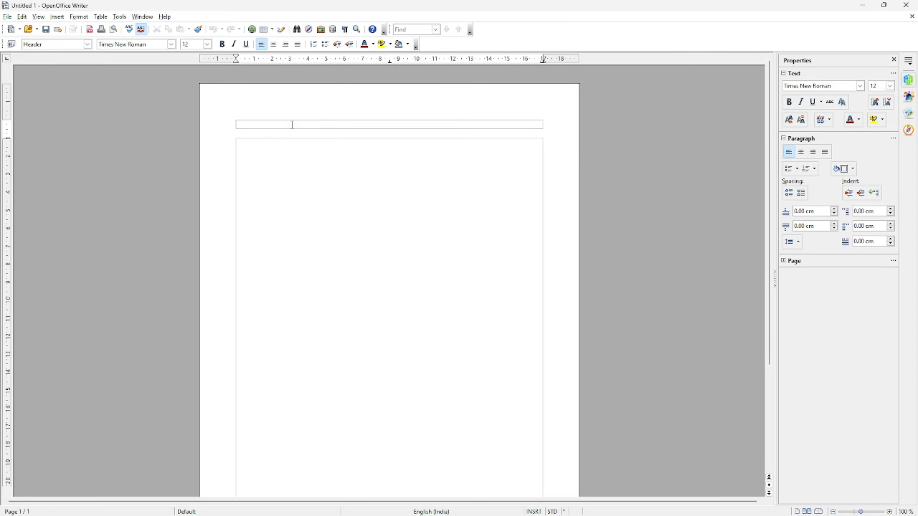
pyautogui.click(267, 172)
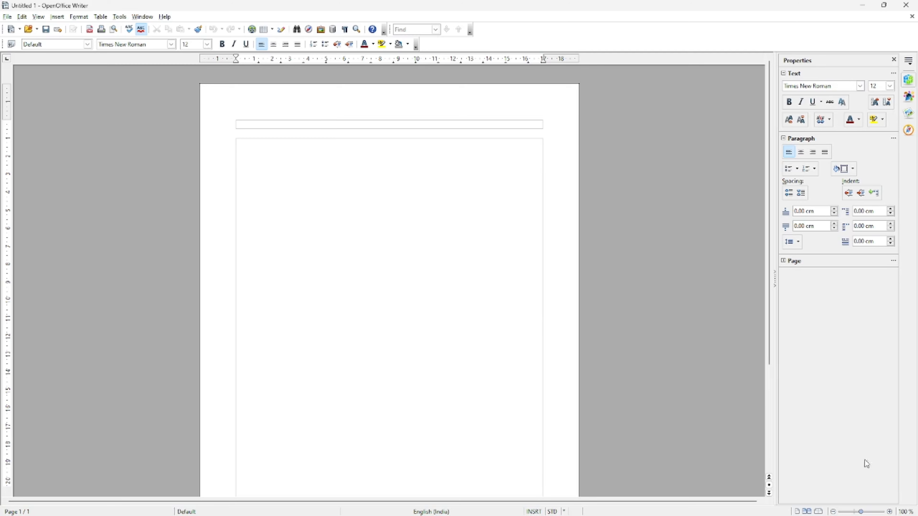
pyautogui.click(855, 512)
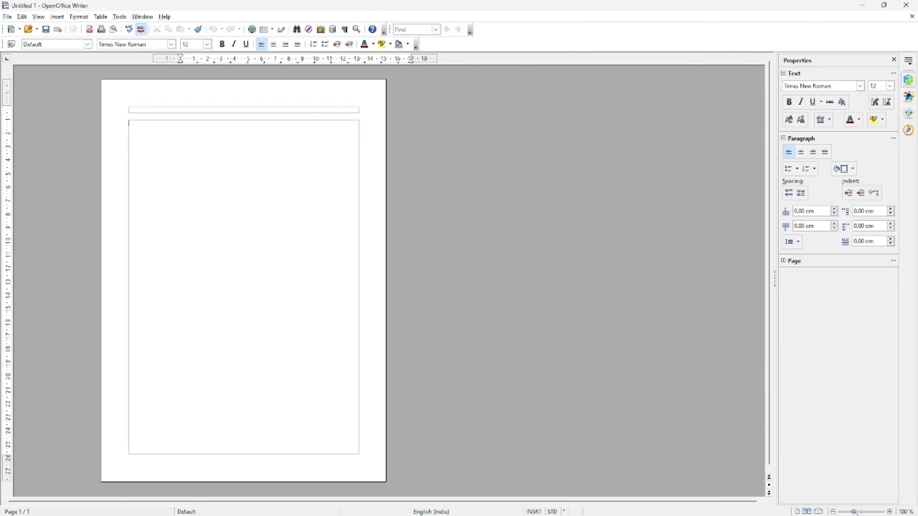
pyautogui.click(248, 110)
pyautogui.click(239, 145)
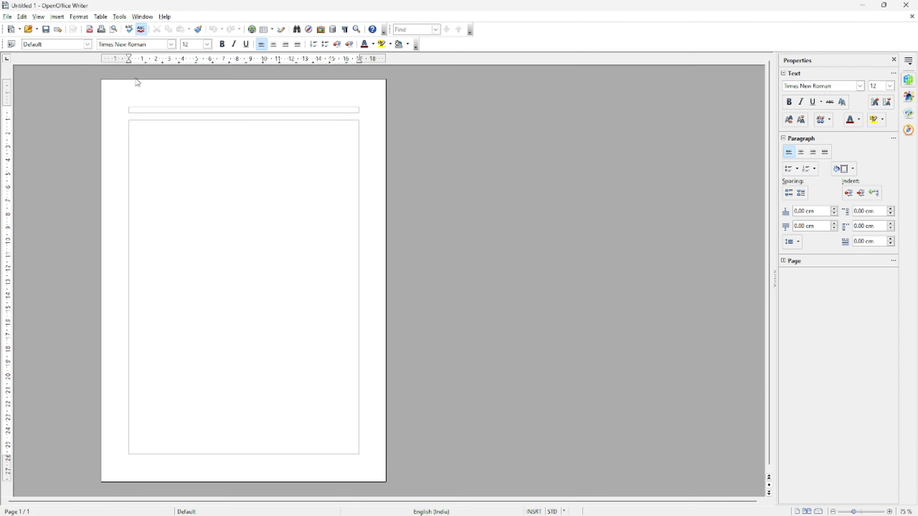
# Turn on the footer in the Default page style and apply it to the page
pyautogui.click(78, 17)
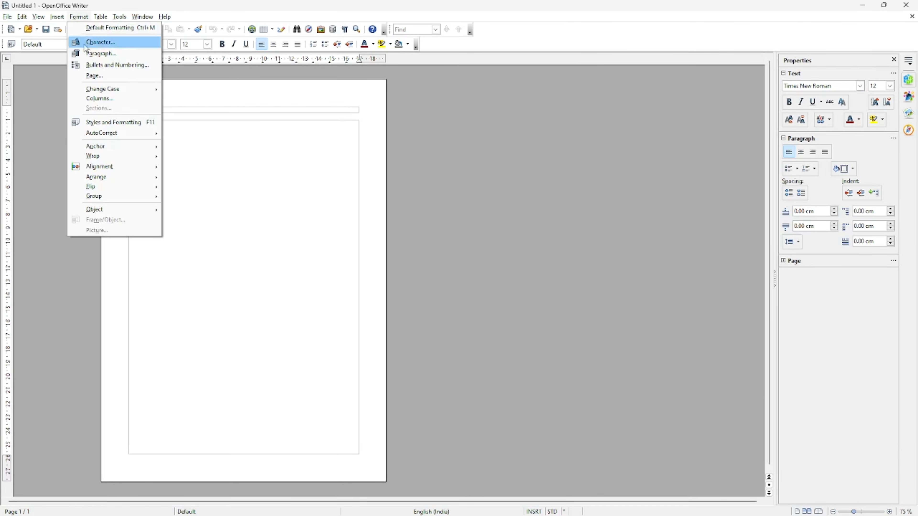
pyautogui.click(92, 74)
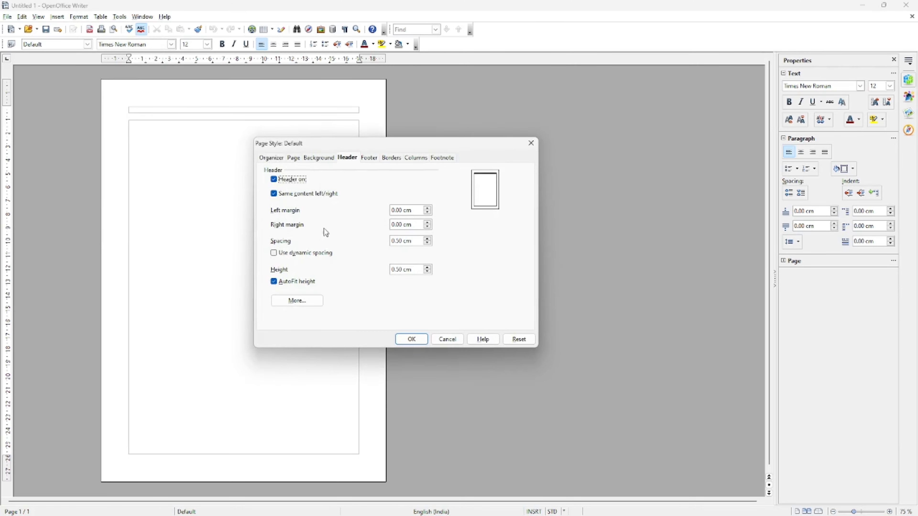
pyautogui.click(365, 163)
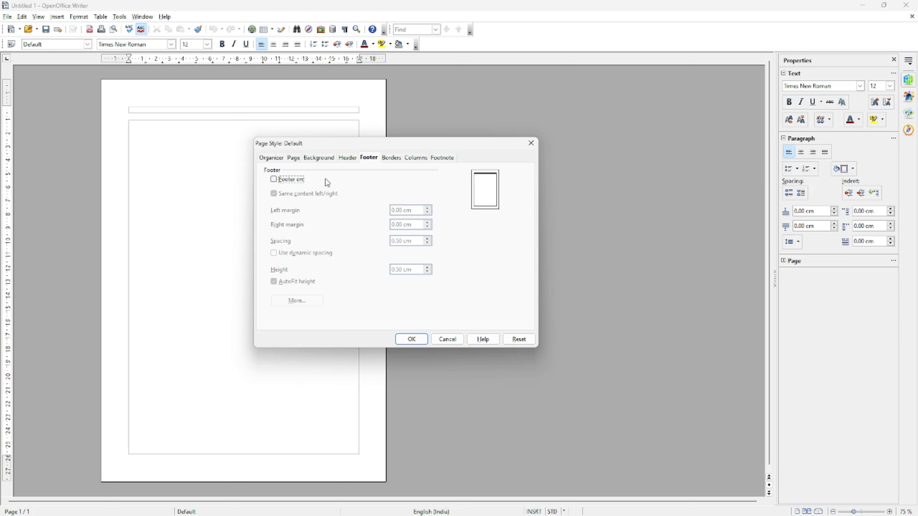
pyautogui.click(274, 180)
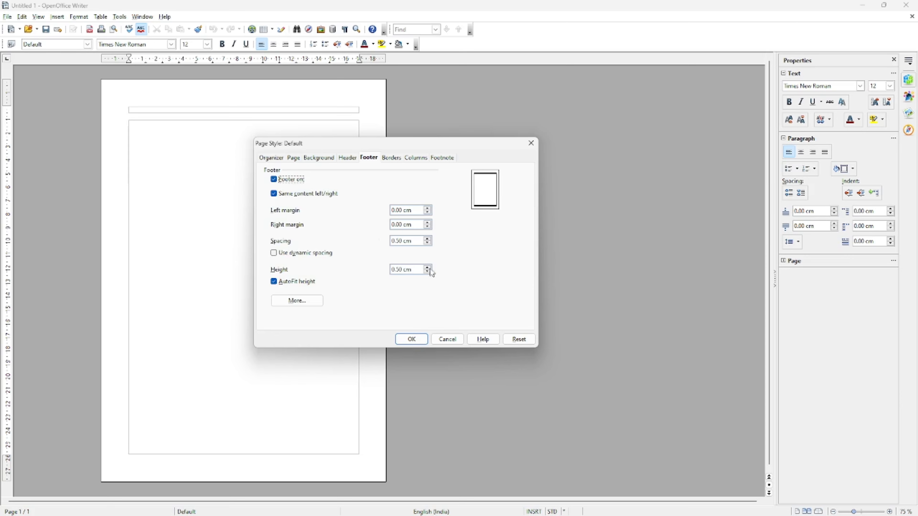
pyautogui.click(412, 339)
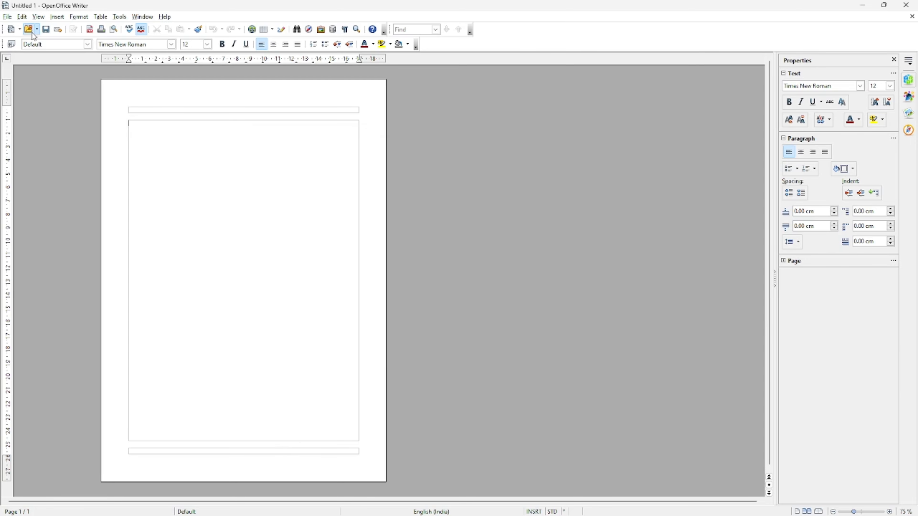
pyautogui.click(218, 452)
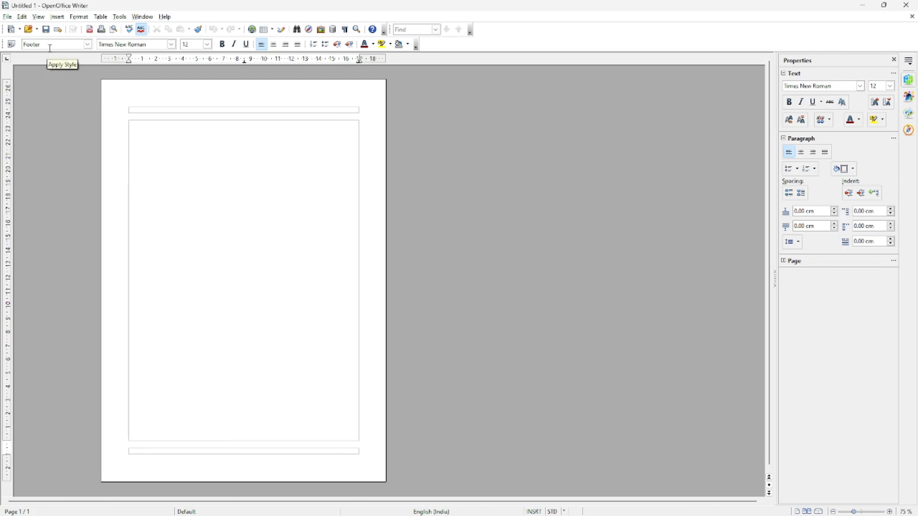
# Insert a page number field in the page header
pyautogui.click(252, 109)
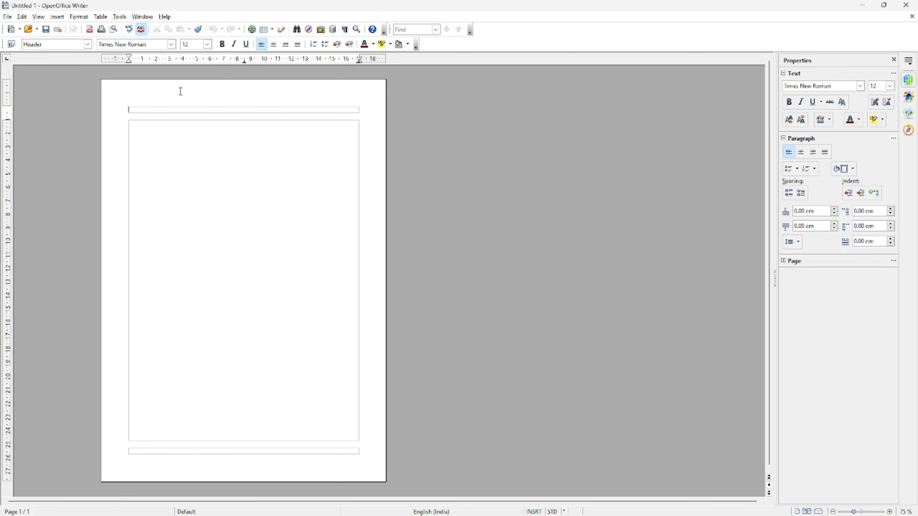
pyautogui.click(57, 17)
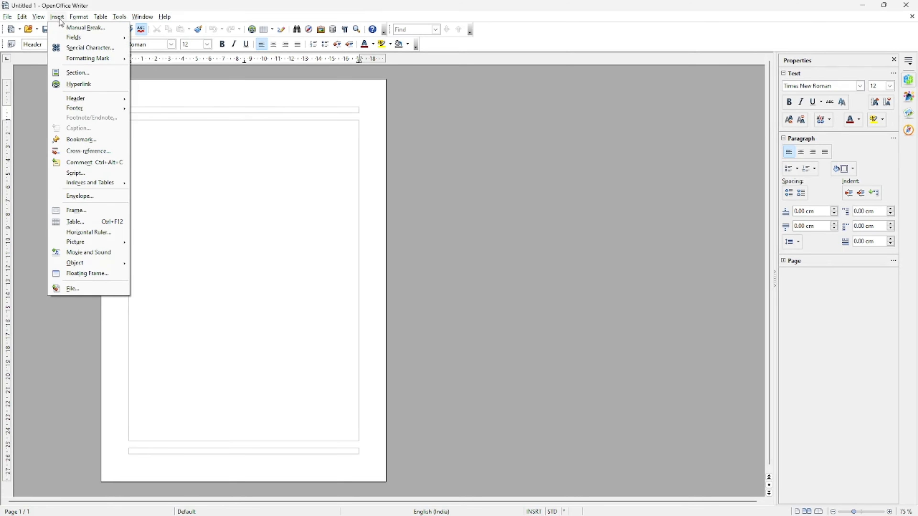
pyautogui.moveTo(92, 102)
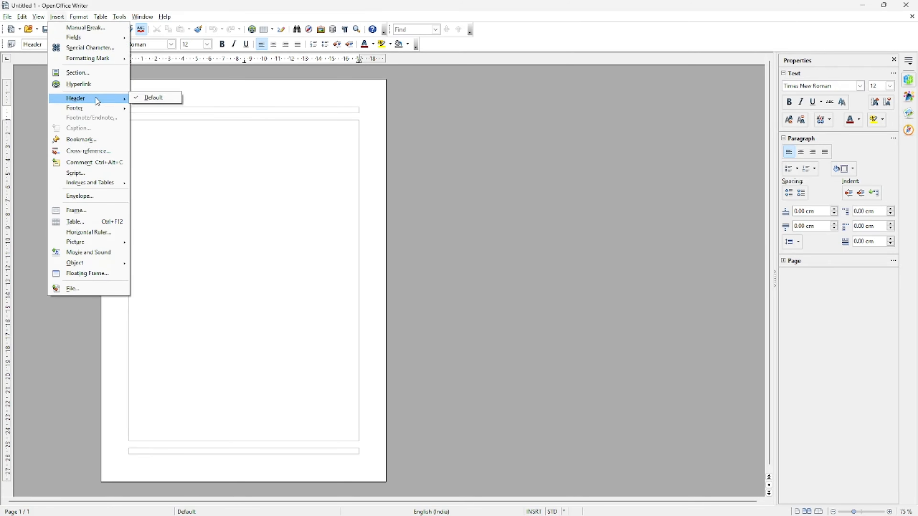
pyautogui.moveTo(119, 109)
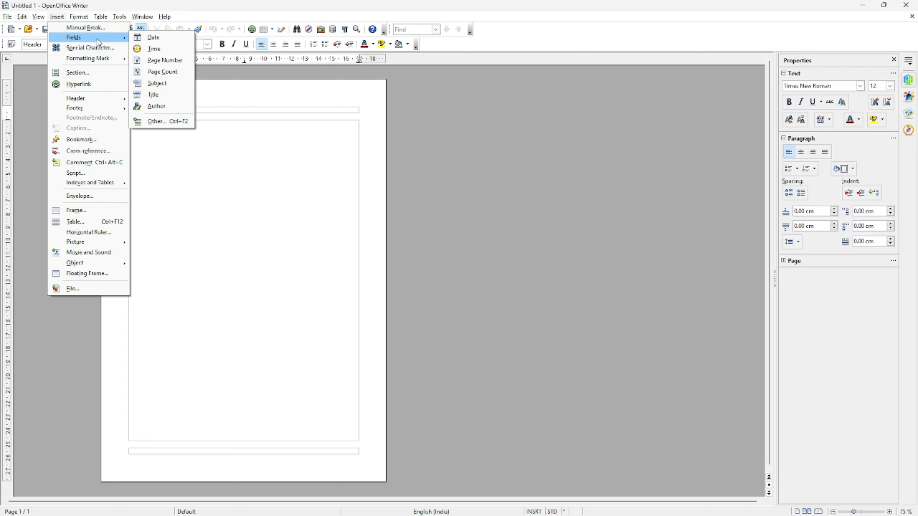
pyautogui.click(277, 174)
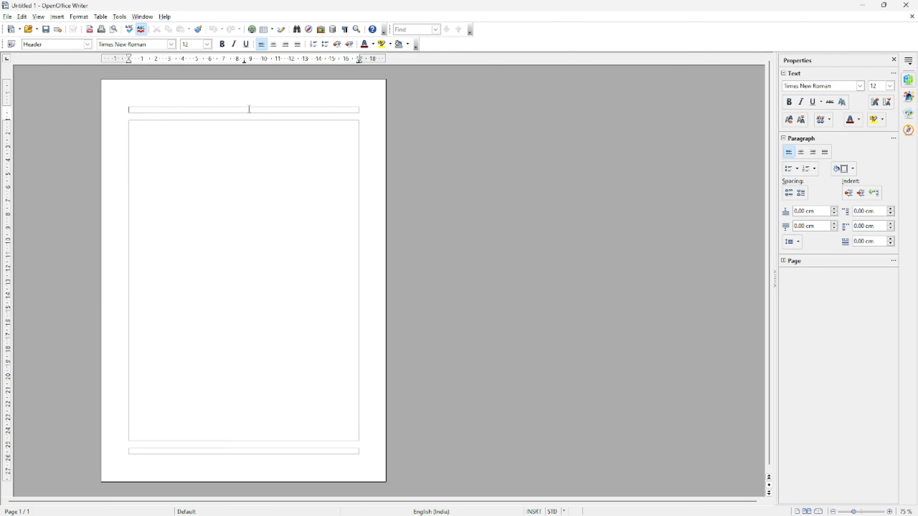
pyautogui.click(58, 17)
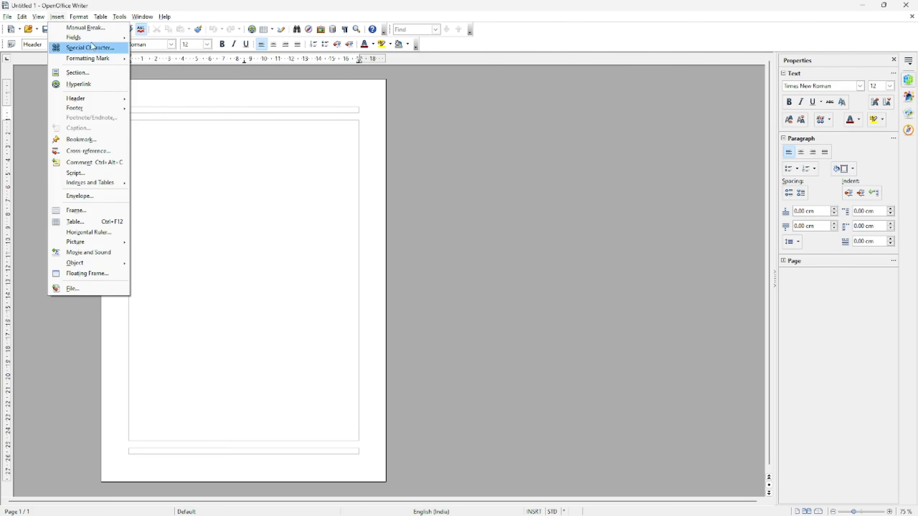
pyautogui.moveTo(104, 37)
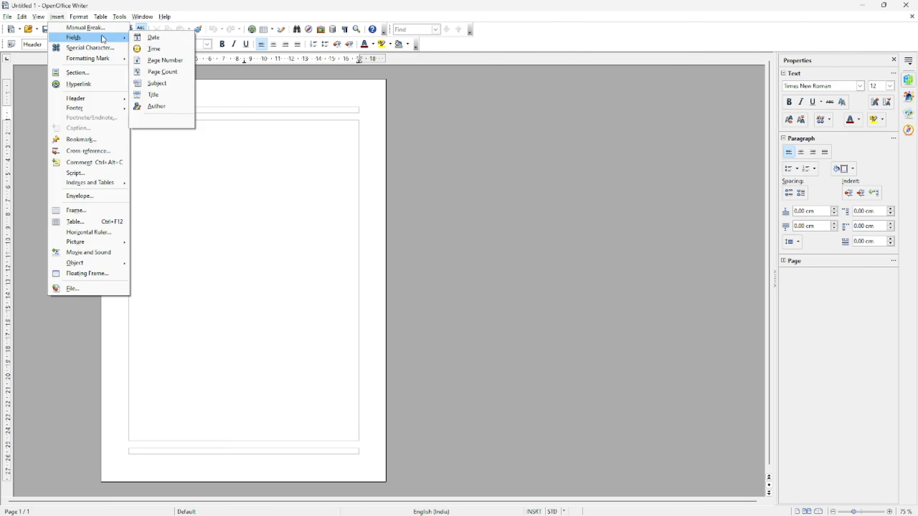
pyautogui.click(179, 62)
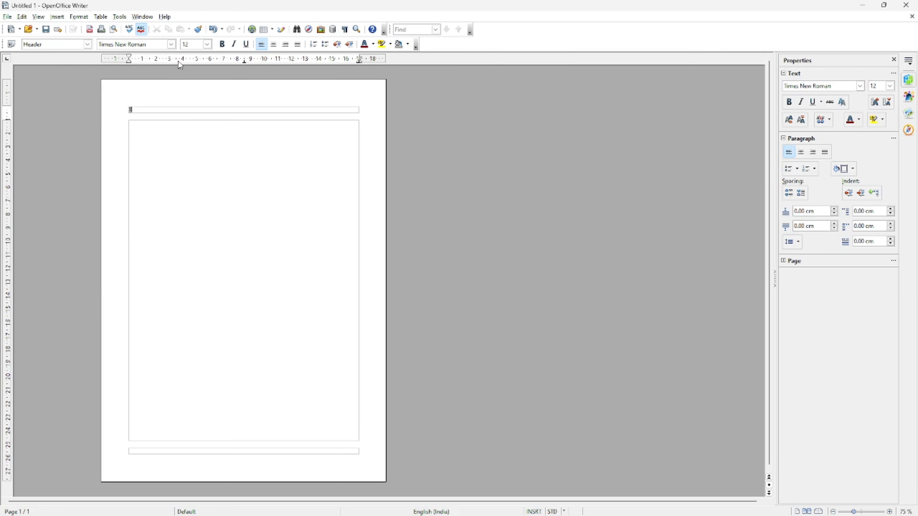
pyautogui.click(156, 166)
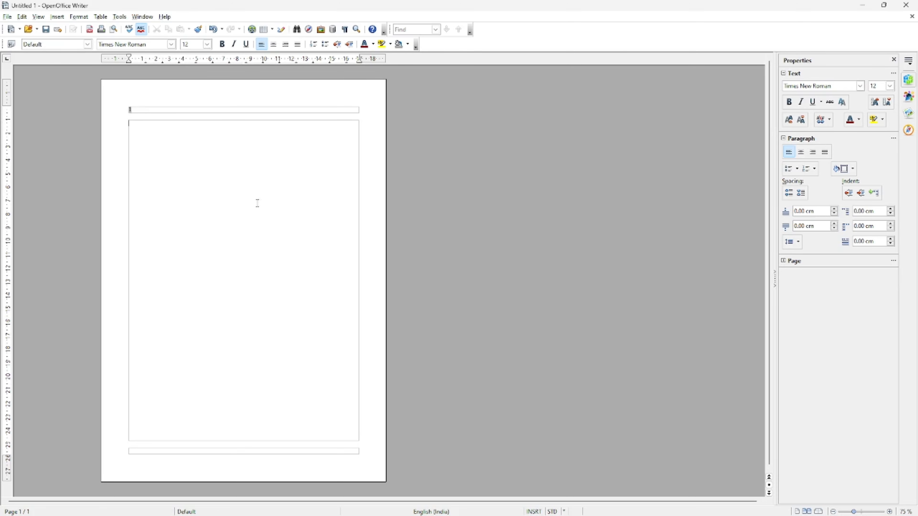
# Insert a title field at the start of the page body
pyautogui.click(57, 17)
pyautogui.moveTo(79, 39)
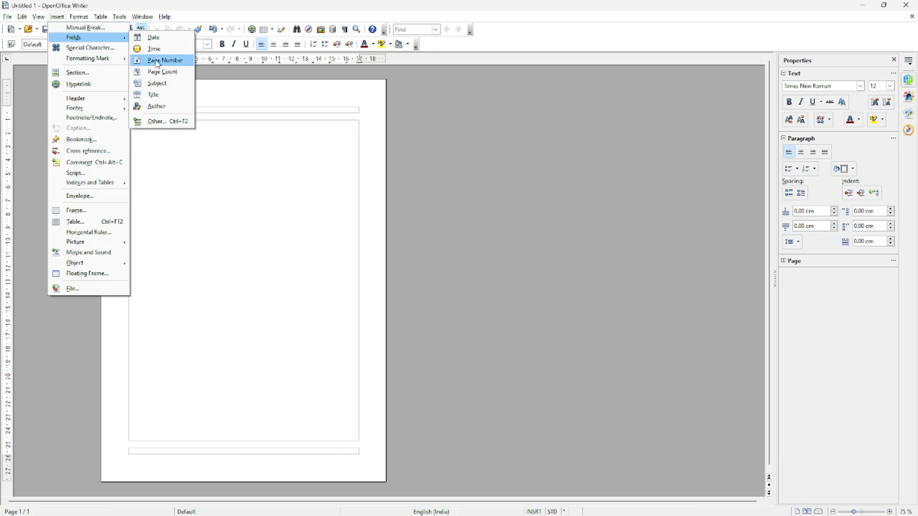
pyautogui.click(170, 95)
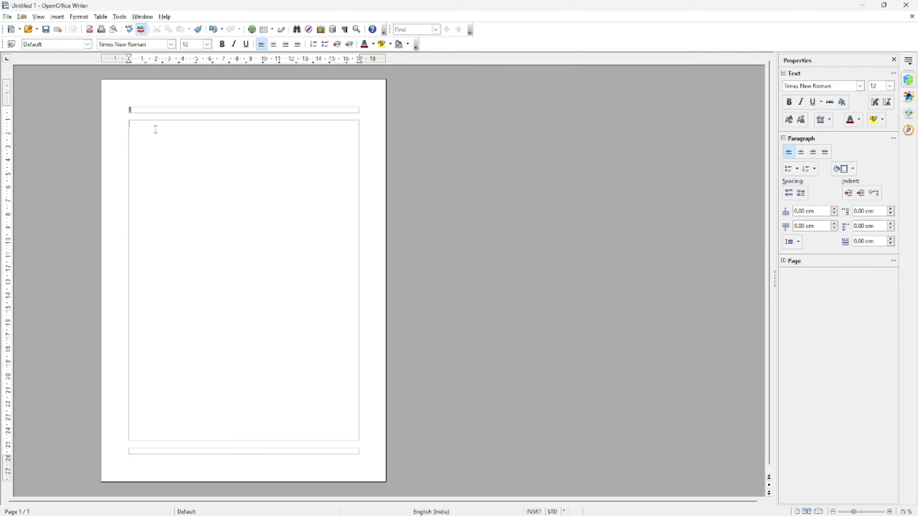
# Insert an author field in the page footer and enter the author's name there
pyautogui.click(211, 110)
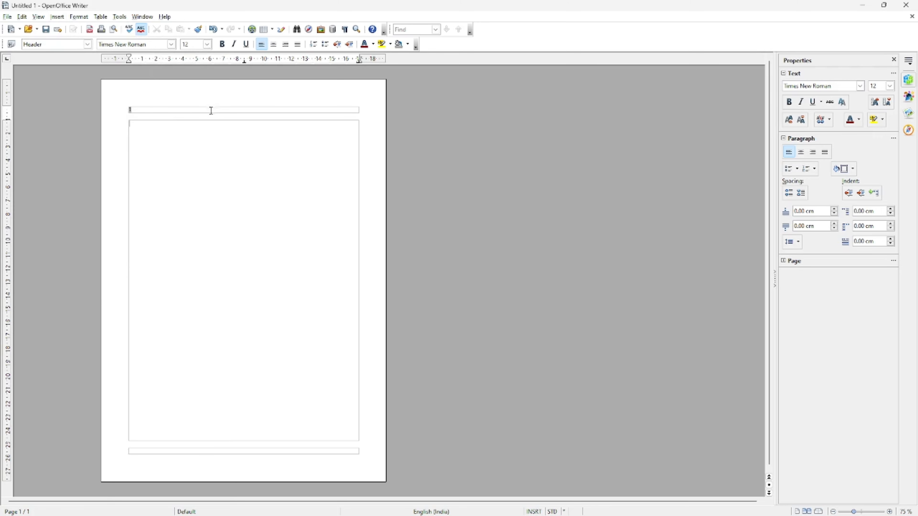
pyautogui.click(192, 452)
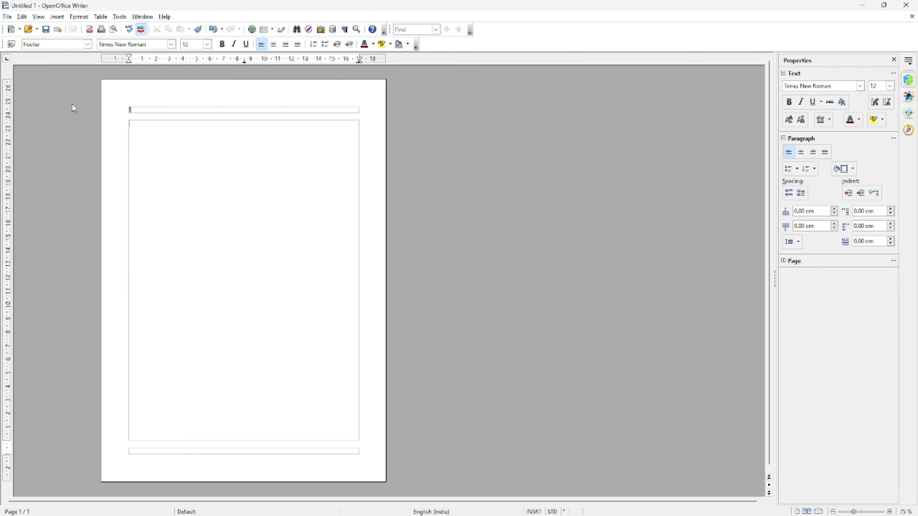
pyautogui.click(56, 17)
pyautogui.moveTo(77, 37)
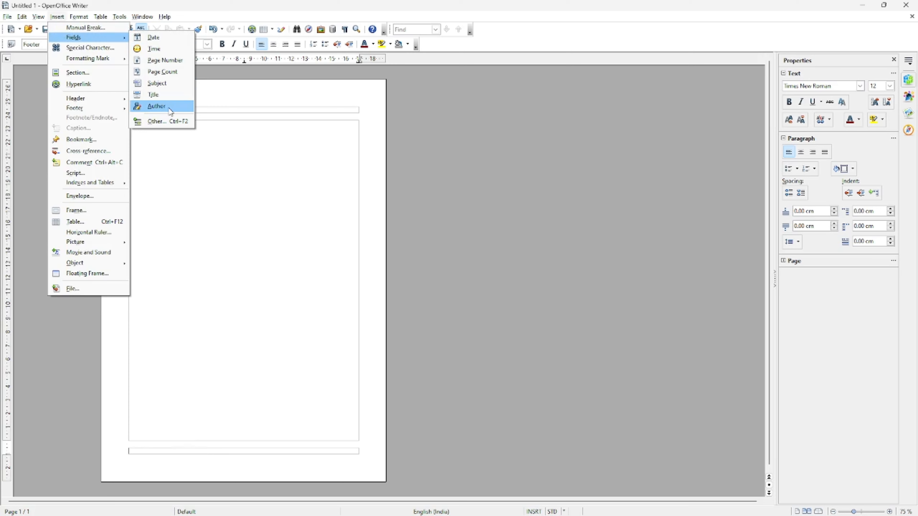
pyautogui.click(157, 106)
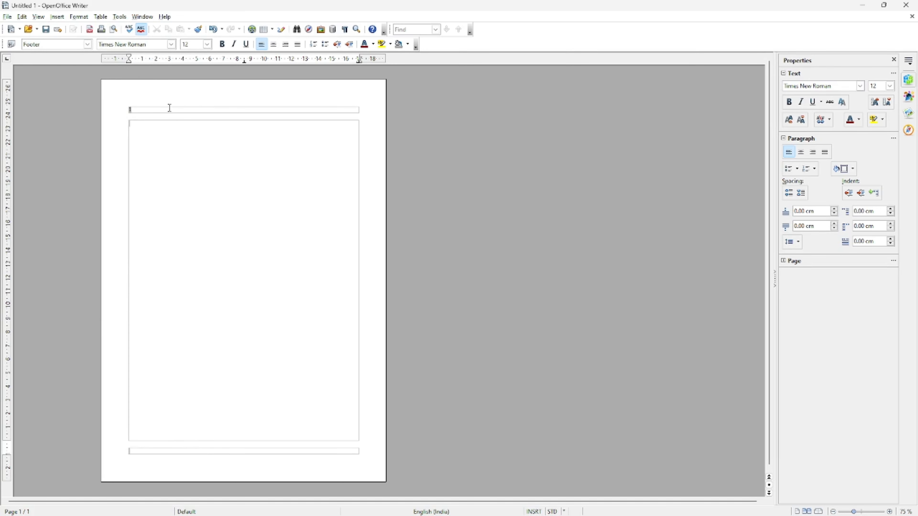
pyautogui.write('Rohit')
pyautogui.click(182, 423)
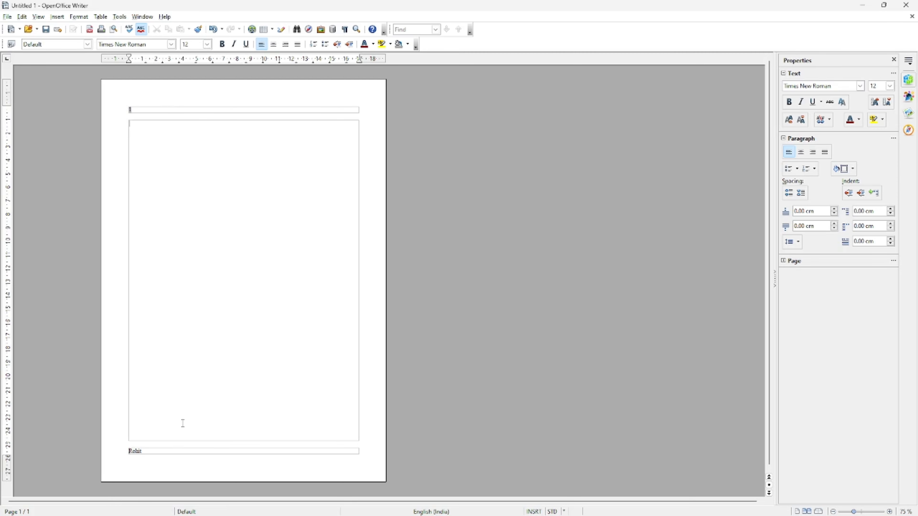
pyautogui.click(134, 452)
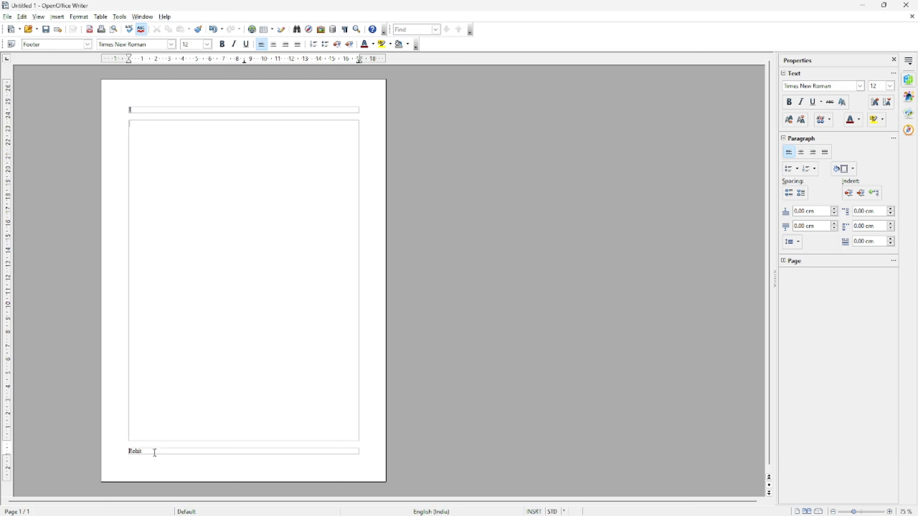
pyautogui.click(249, 193)
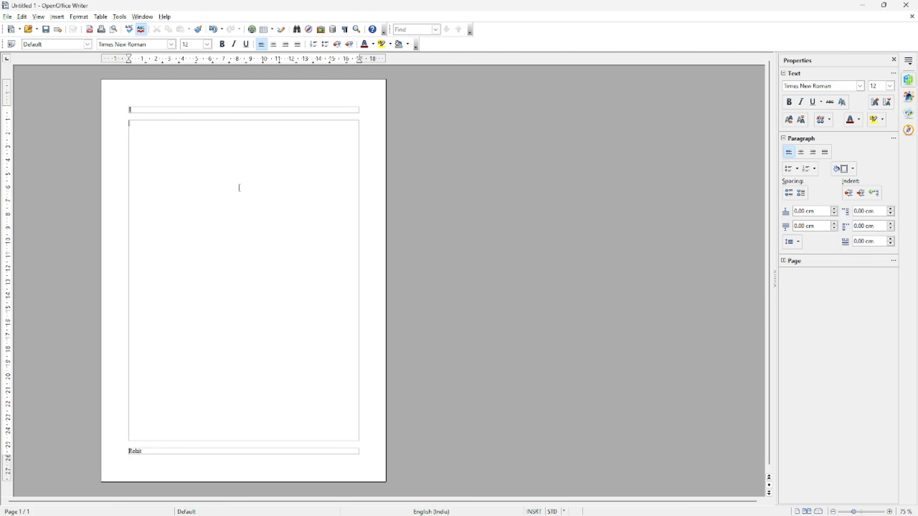
pyautogui.doubleClick(130, 110)
pyautogui.click(195, 326)
pyautogui.click(152, 110)
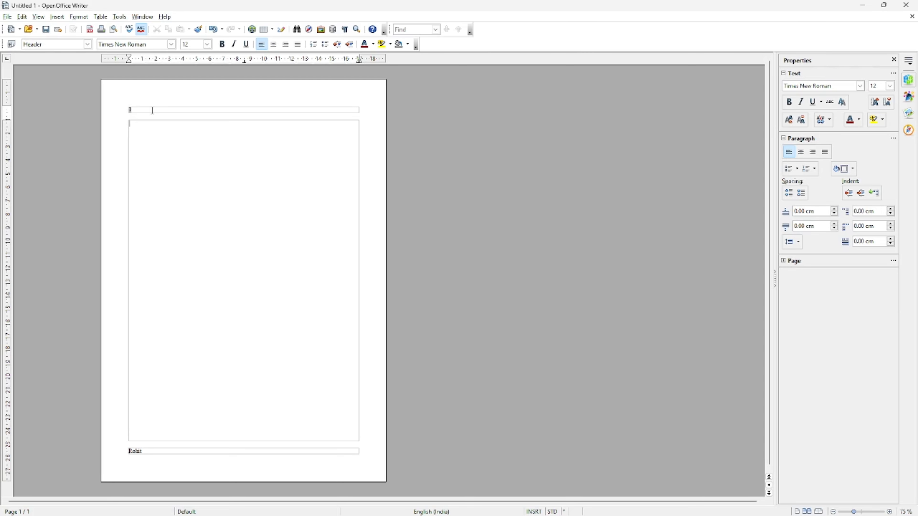
# Turn off the footer in the Default page style and agree to delete its contents
pyautogui.click(84, 17)
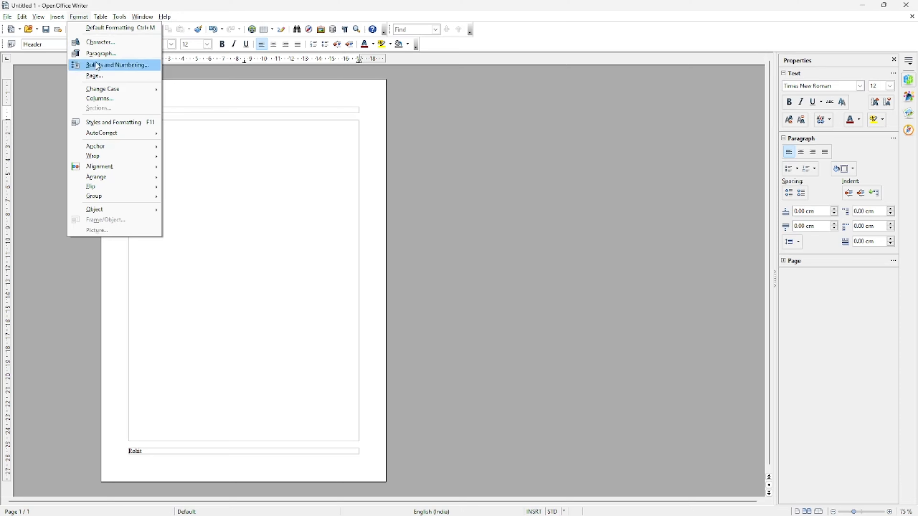
pyautogui.click(95, 76)
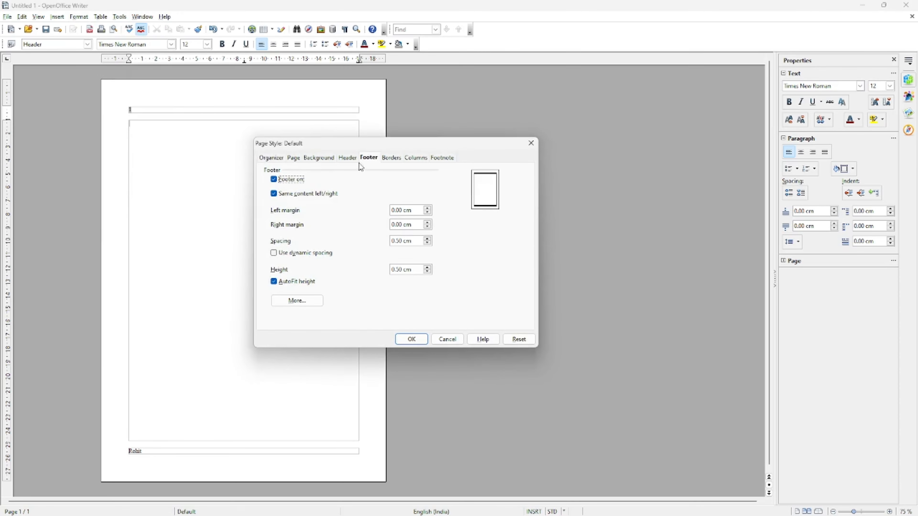
pyautogui.click(275, 183)
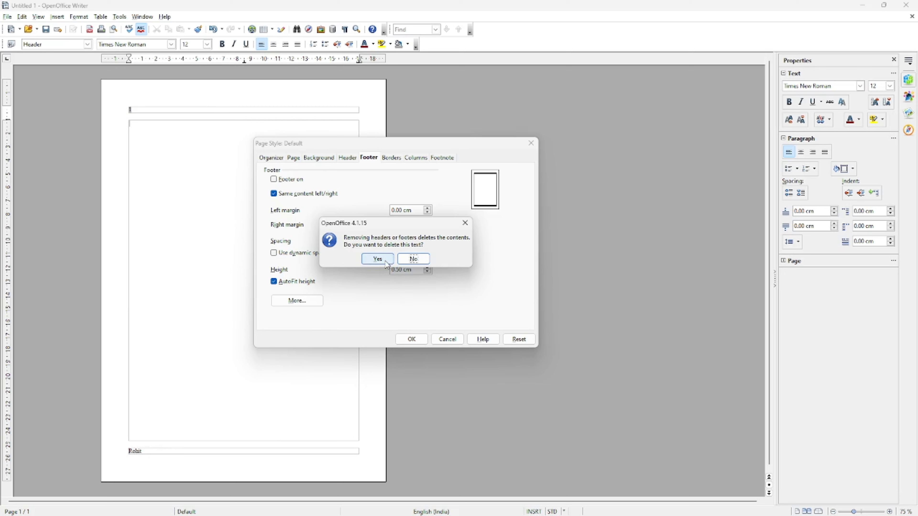
pyautogui.click(378, 259)
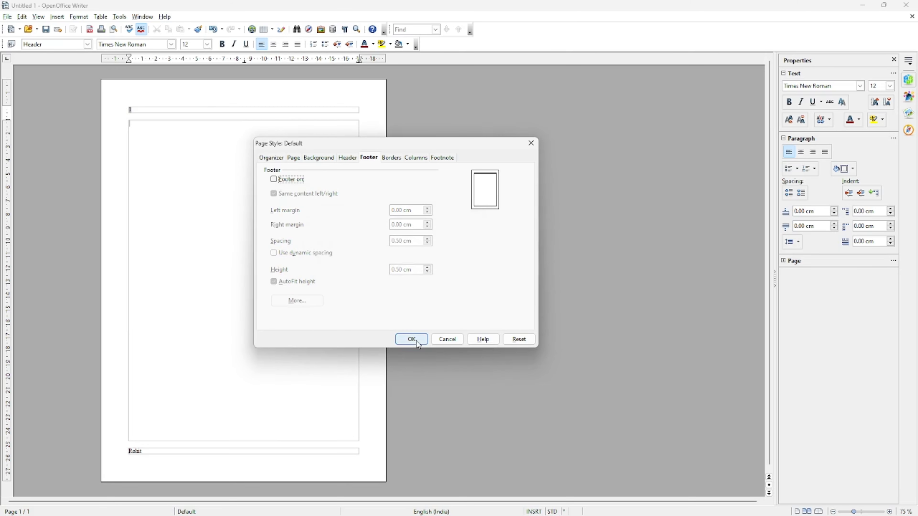
# Remove the header and its contents from the Default page style and switch the document to single-page view
pyautogui.click(350, 159)
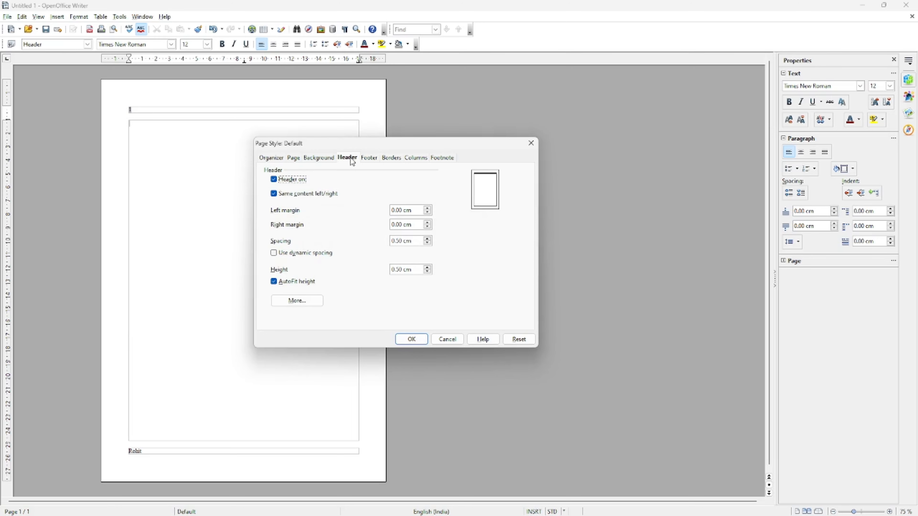
pyautogui.click(293, 180)
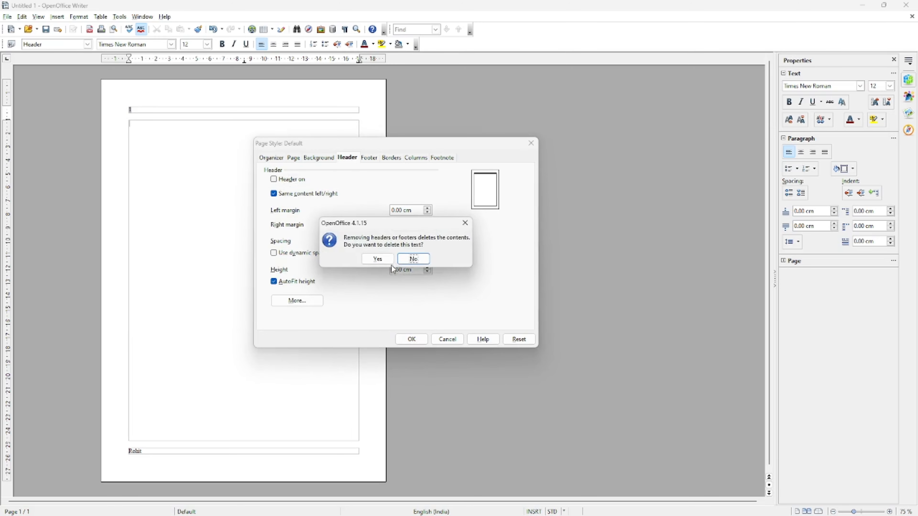
pyautogui.click(379, 260)
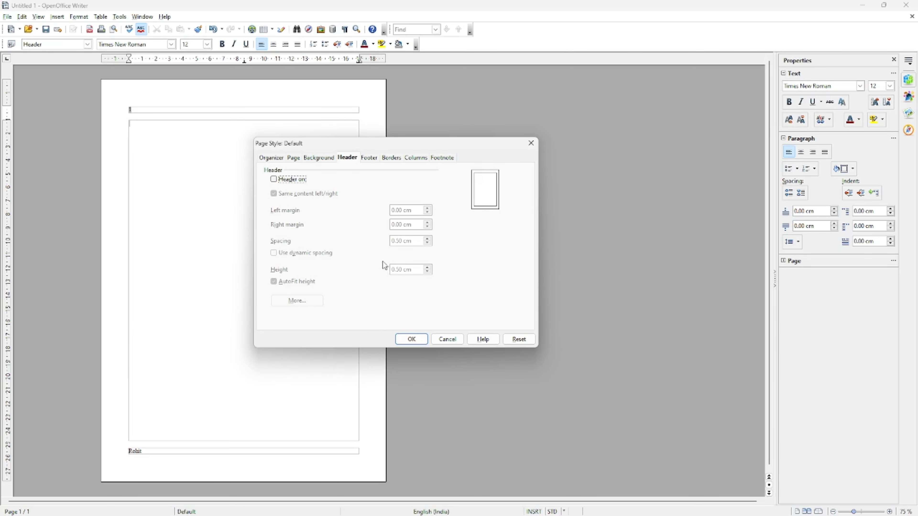
pyautogui.click(412, 339)
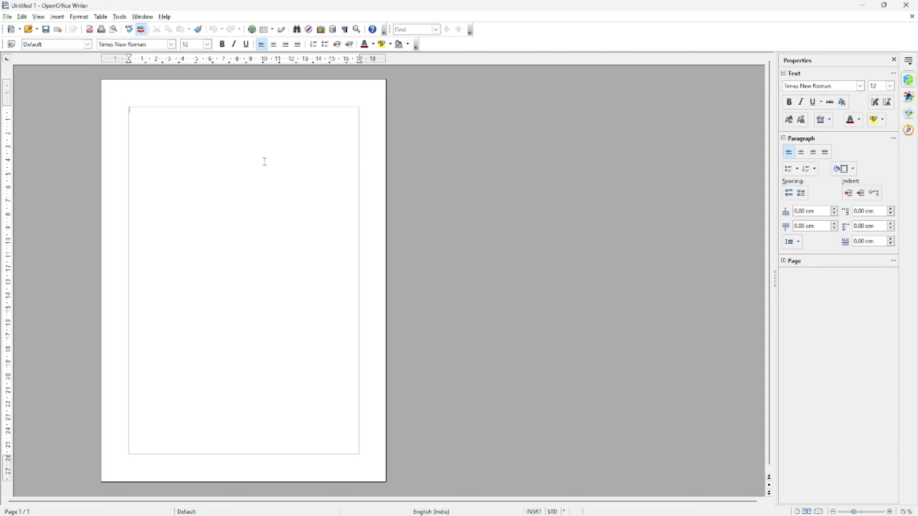
pyautogui.click(797, 512)
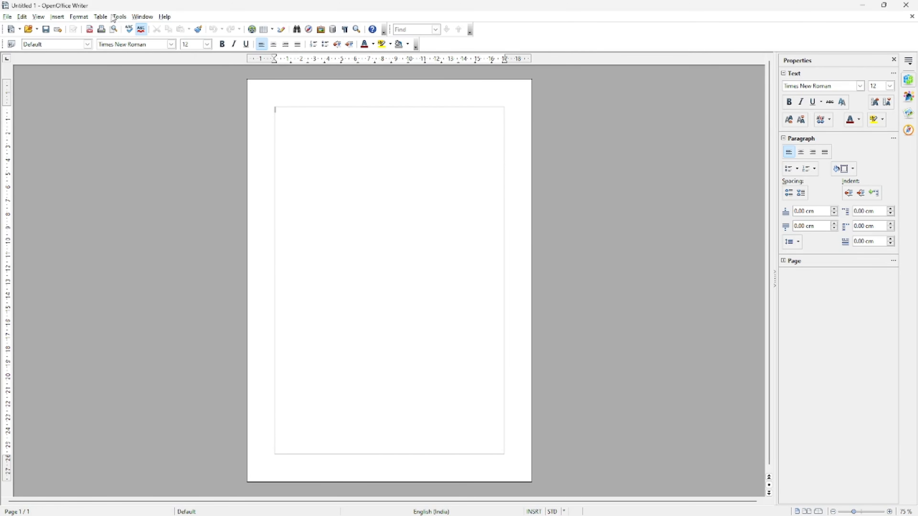
# Open the Default page style's page settings and review the available paper formats
pyautogui.click(79, 17)
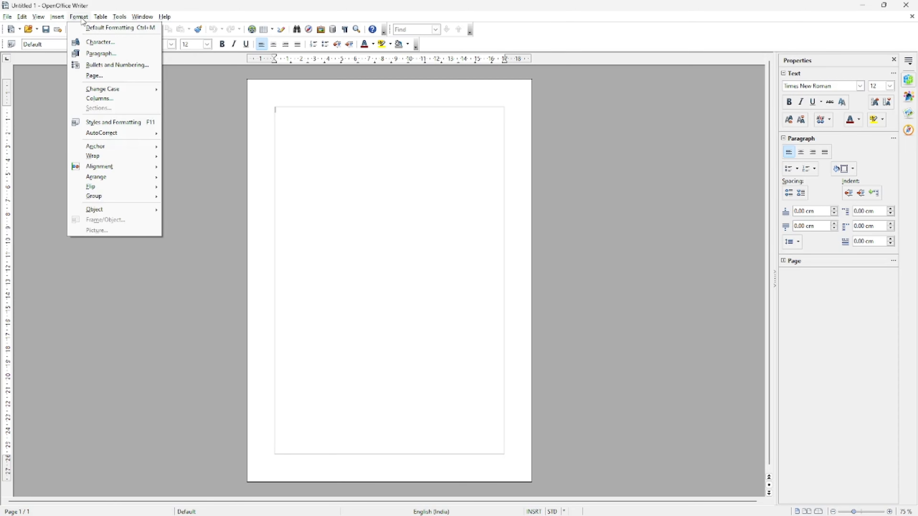
pyautogui.click(116, 76)
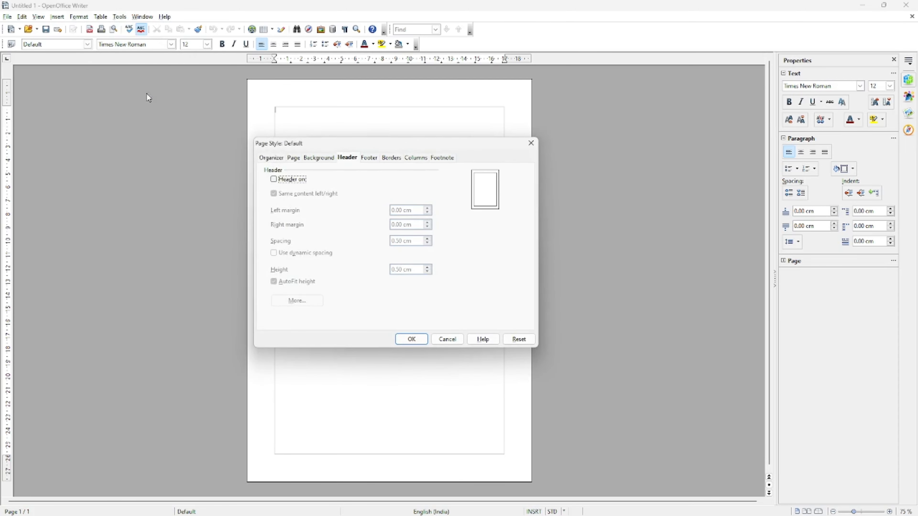
pyautogui.click(295, 160)
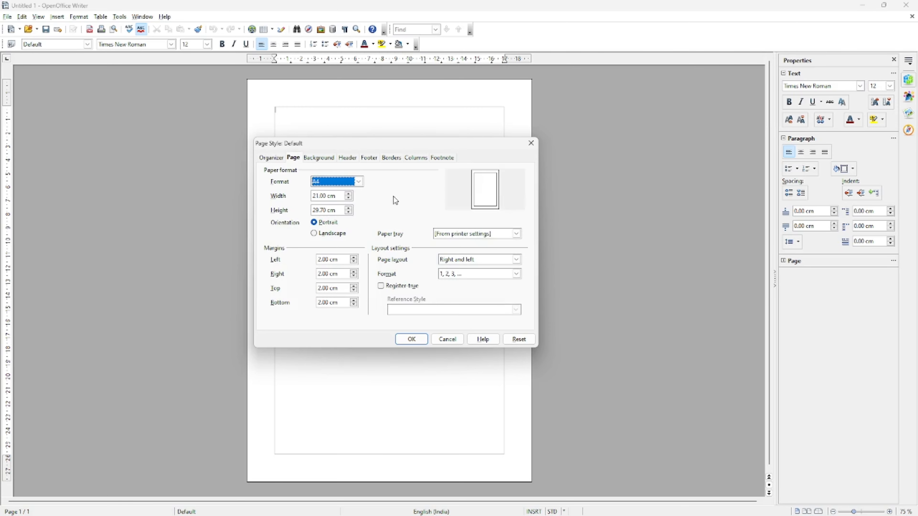
pyautogui.click(358, 182)
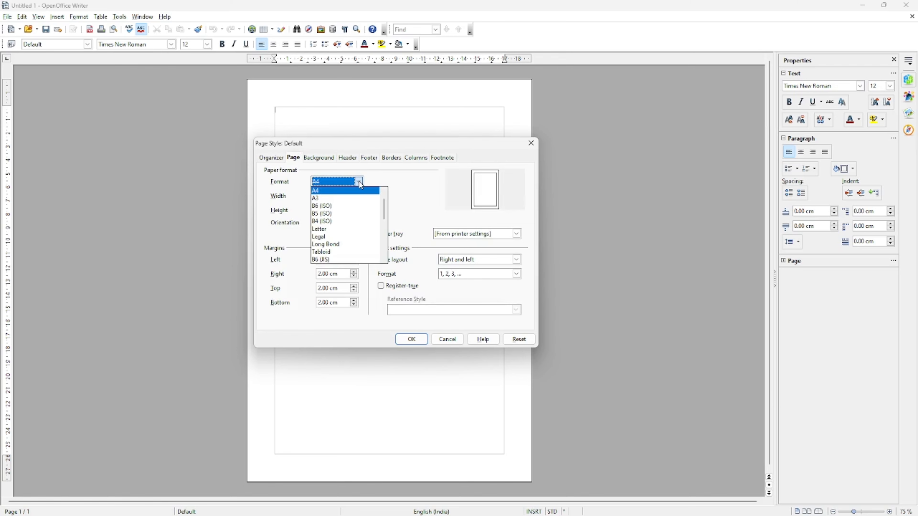
pyautogui.click(359, 182)
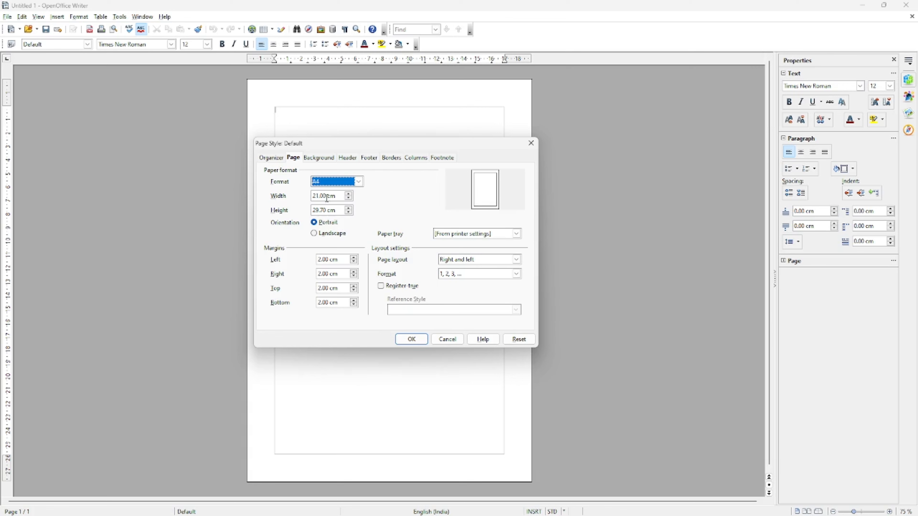
# Try landscape orientation in the Default page style, set it back to portrait and apply the page settings
pyautogui.click(331, 234)
pyautogui.click(314, 223)
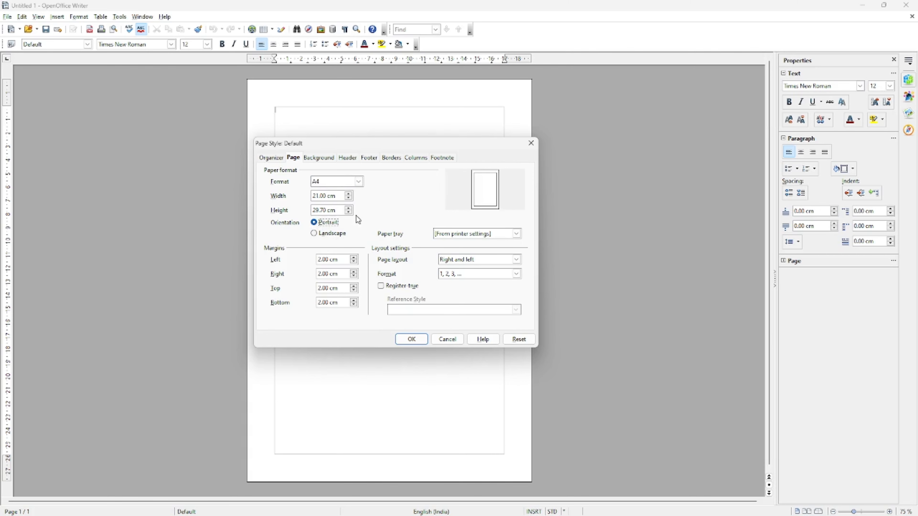
pyautogui.click(314, 234)
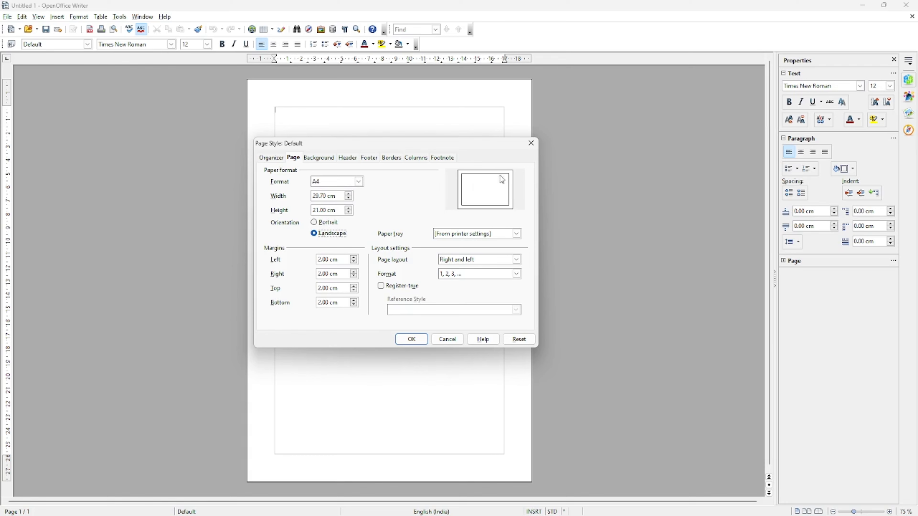
pyautogui.click(316, 224)
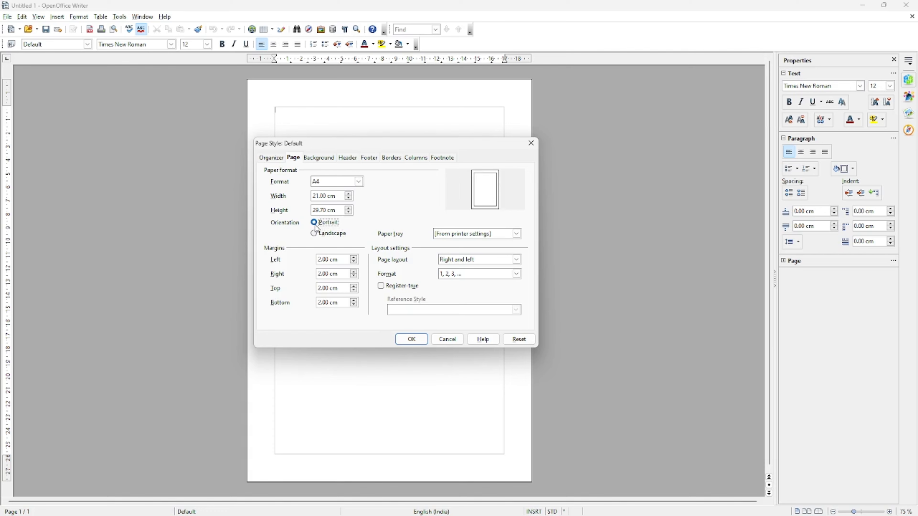
pyautogui.click(317, 235)
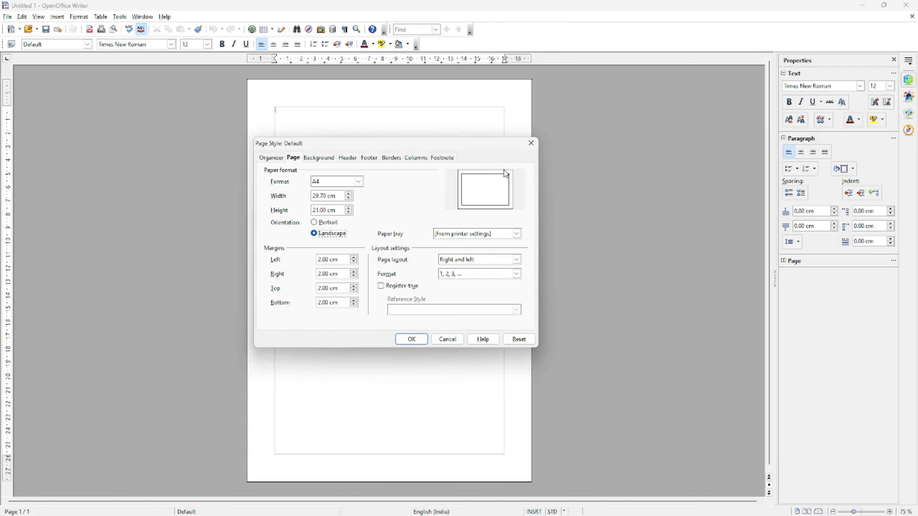
pyautogui.click(324, 222)
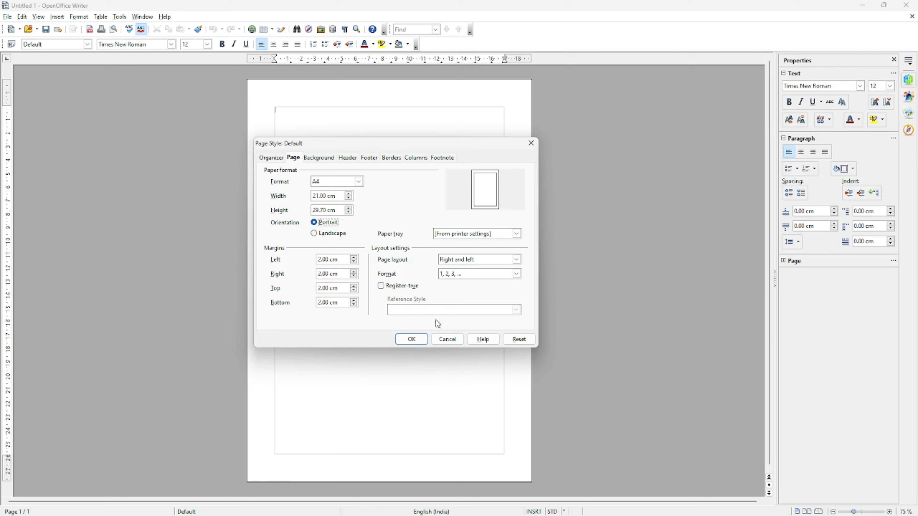
pyautogui.click(415, 343)
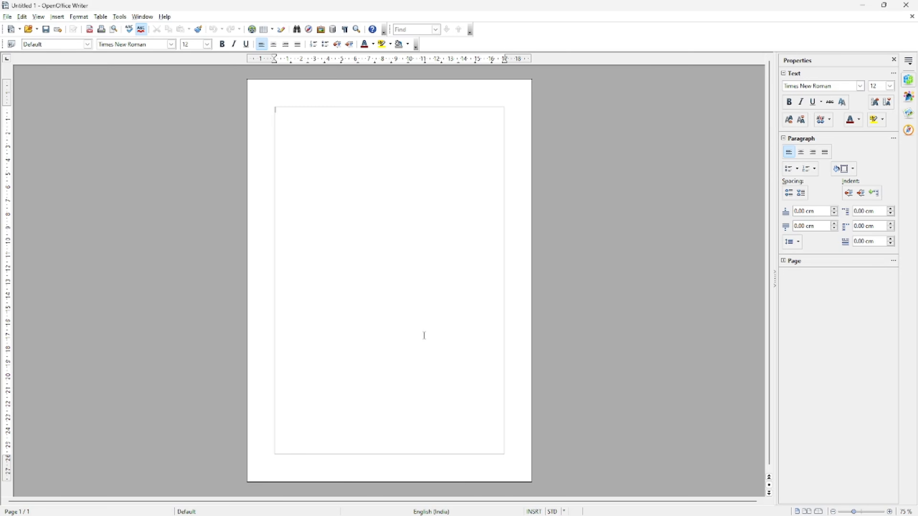
pyautogui.moveTo(694, 514)
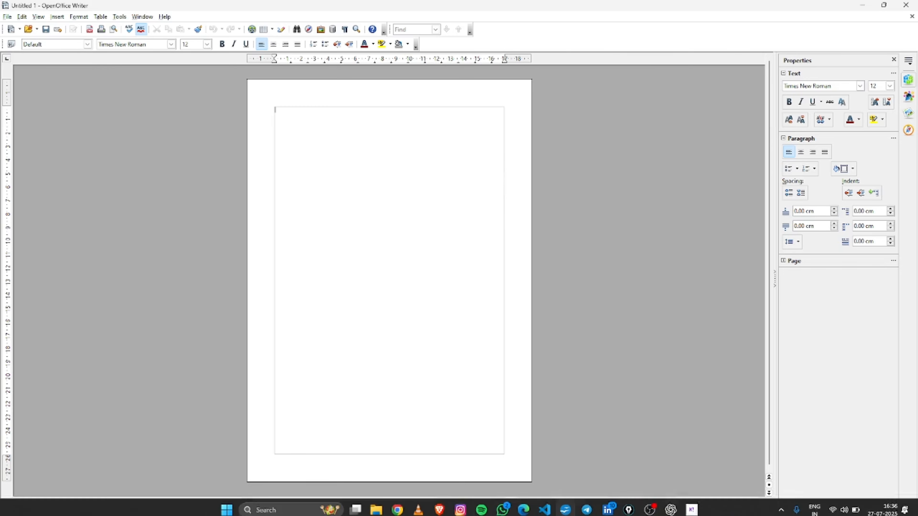